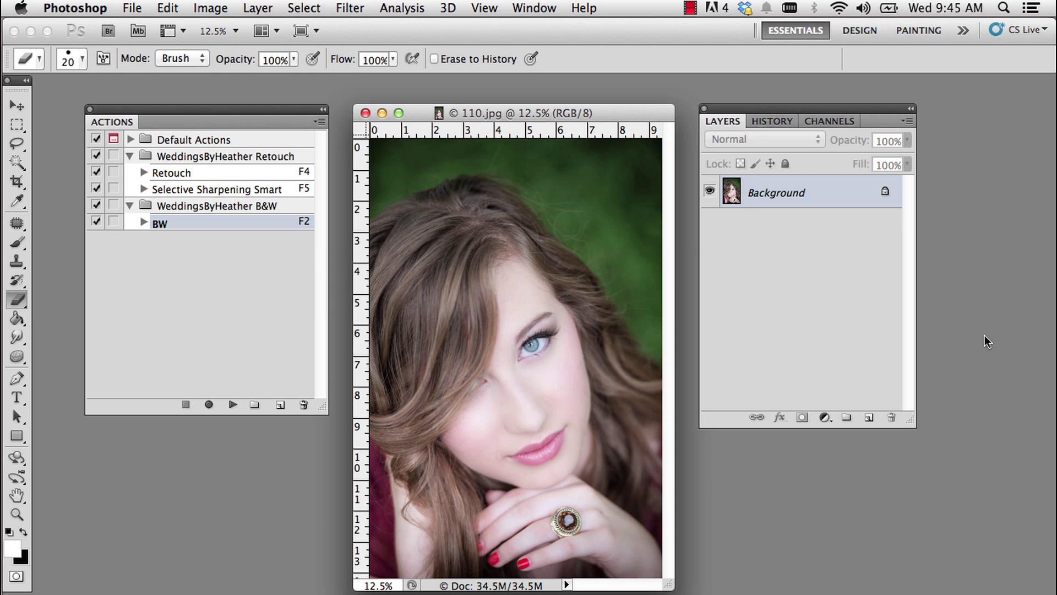
Step: Make the portrait black-and-white with the BW action (F2), then duplicate the action and rename the copy 'BW Droplet'
{"action": "key", "text": "F2"}
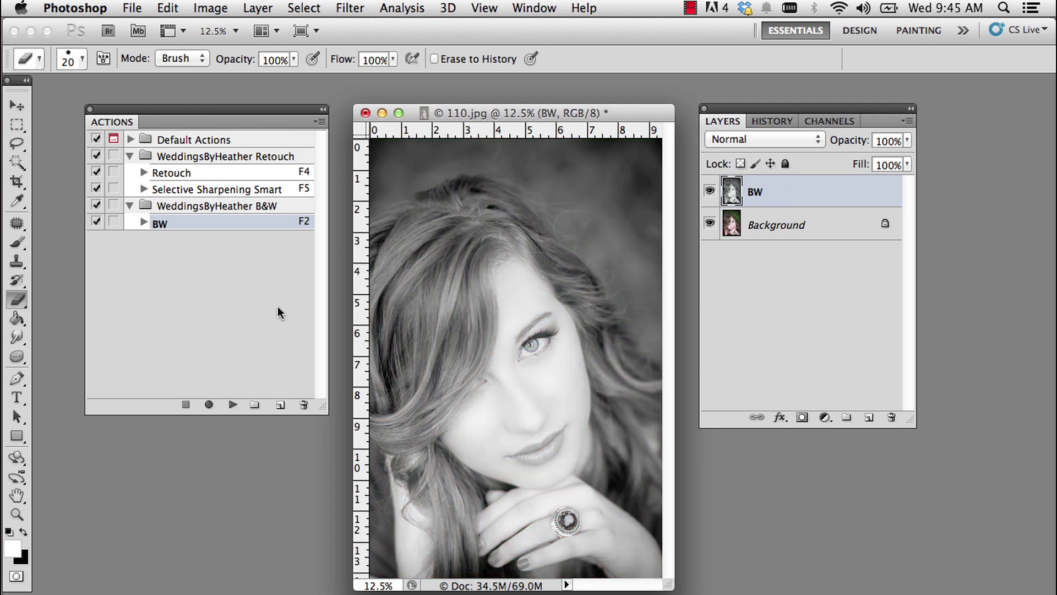
{"action": "left_click_drag", "start_coordinate": [197, 229], "coordinate": [282, 402]}
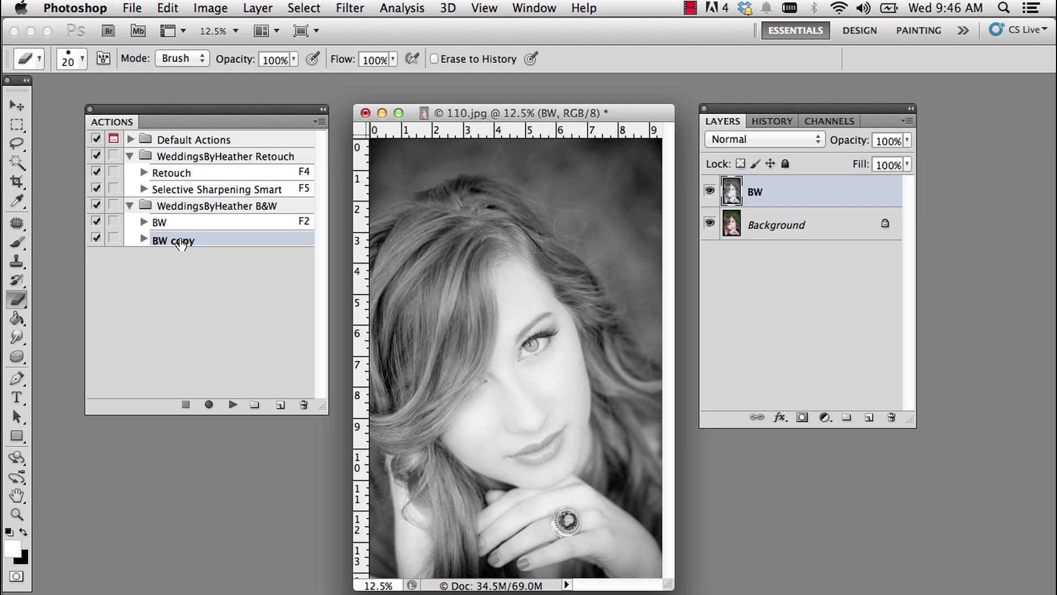
{"action": "double_click", "coordinate": [177, 242]}
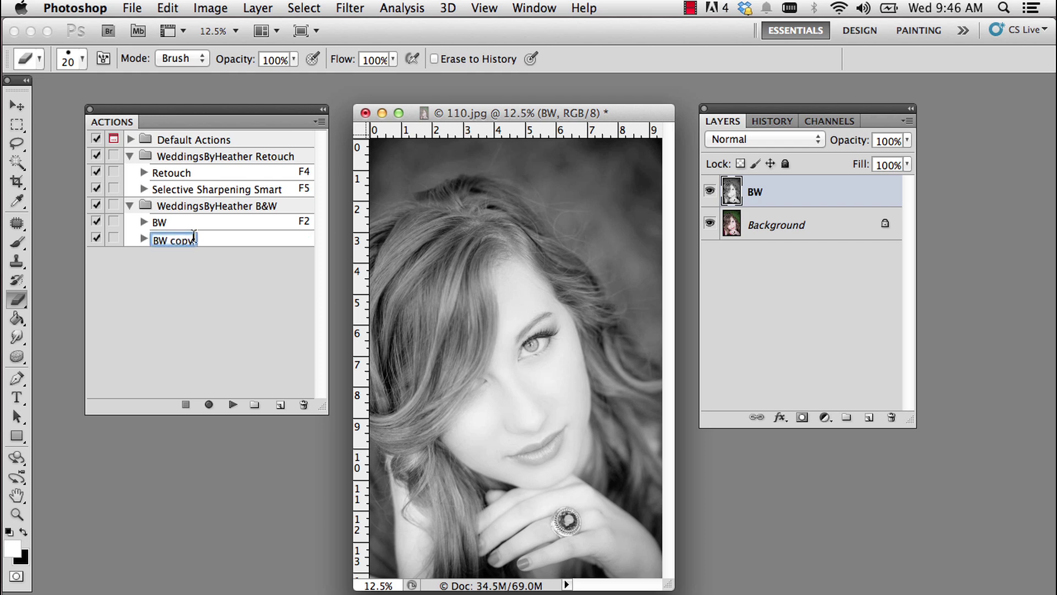
{"action": "type", "text": "BW c"}
{"action": "key", "text": "BackSpace"}
{"action": "type", "text": "Droplet"}
{"action": "key", "text": "Return"}
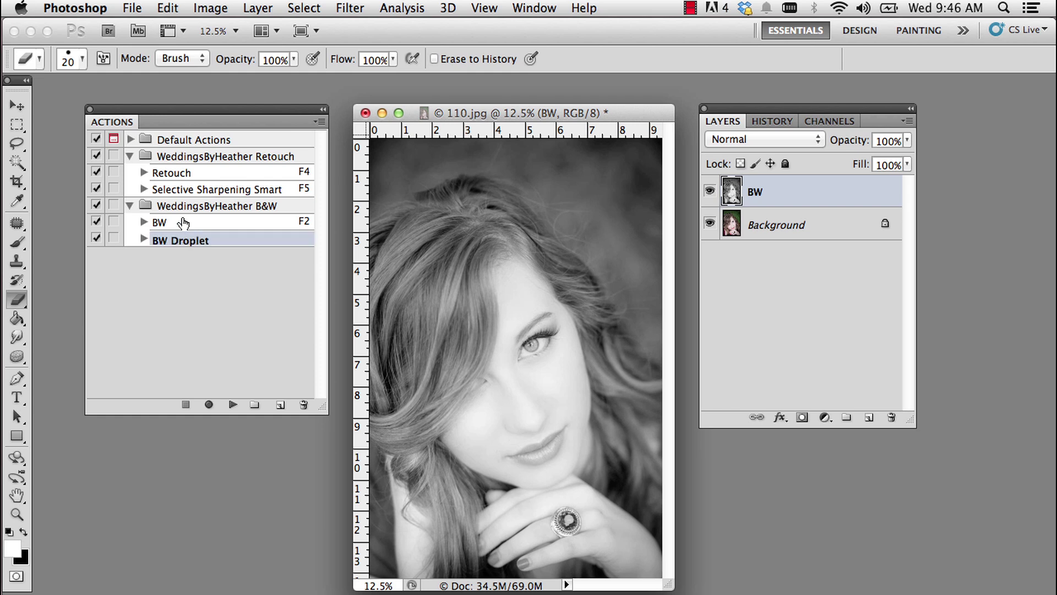
Step: After BW Droplet's last step, Set current layer, record Merge Layers, Save and Close, then stop recording
{"action": "left_click", "coordinate": [143, 240]}
{"action": "scroll", "coordinate": [239, 292], "scroll_direction": "down", "scroll_amount": 3}
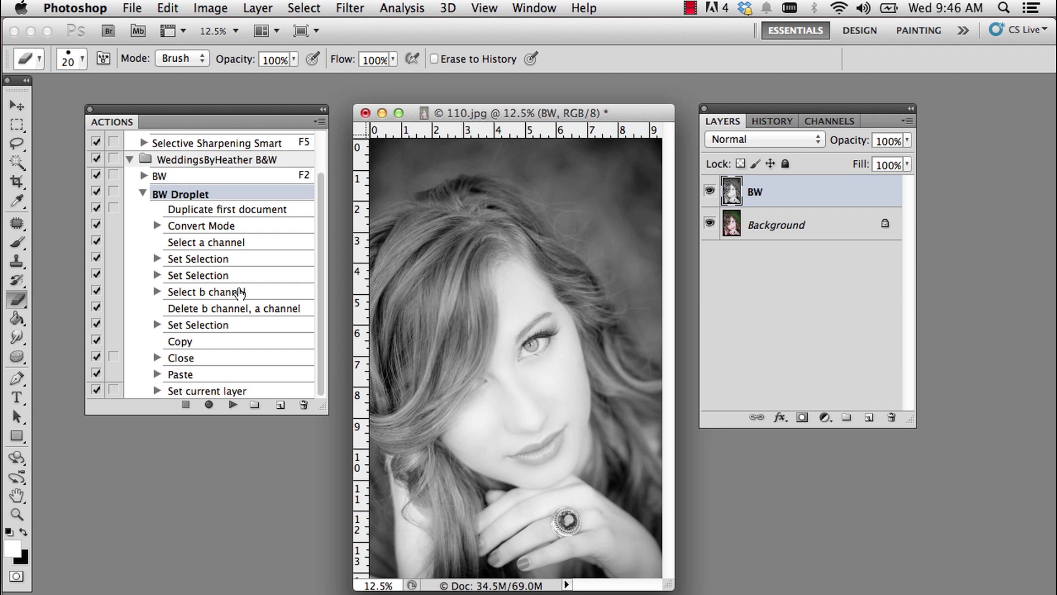
{"action": "left_click", "coordinate": [241, 392]}
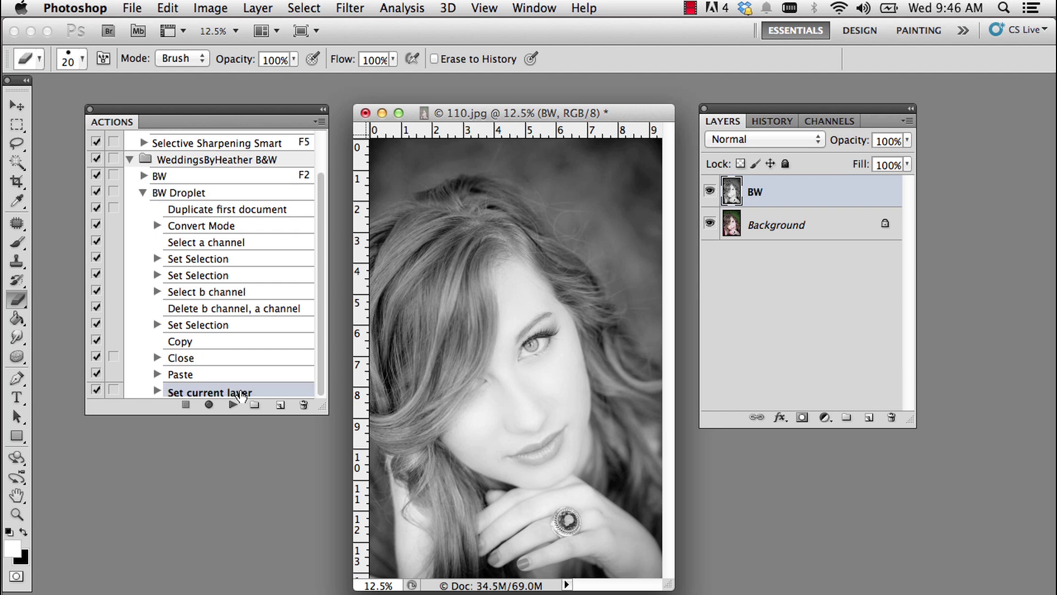
{"action": "left_click", "coordinate": [209, 405]}
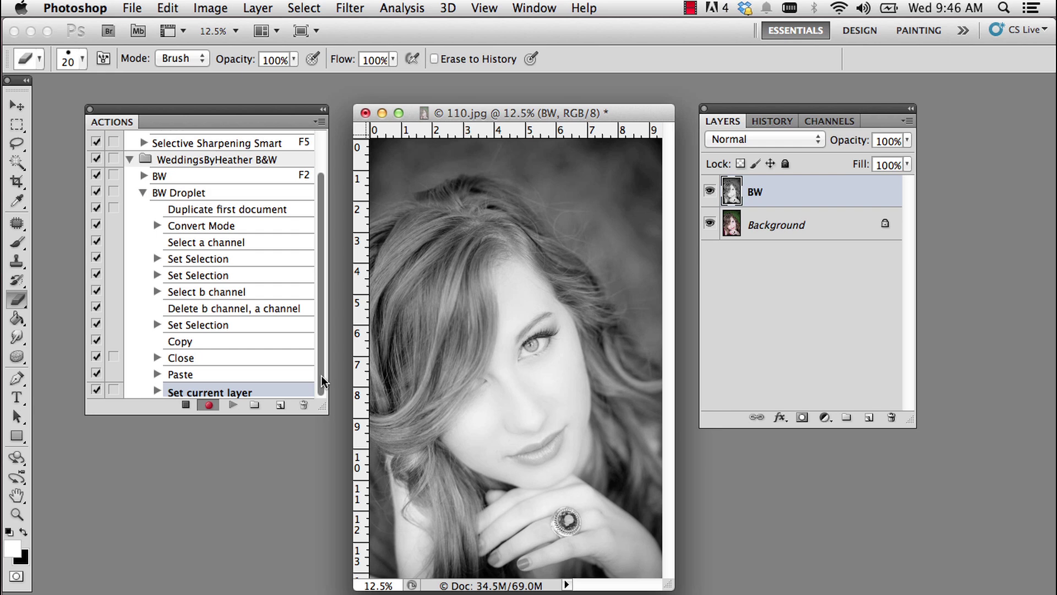
{"action": "key", "text": "super+e"}
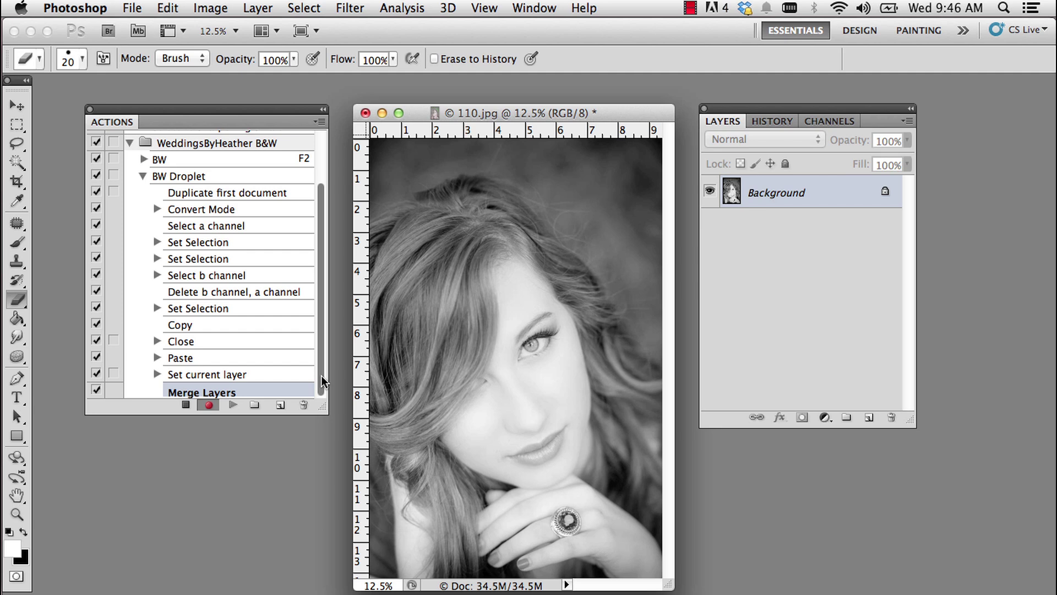
{"action": "key", "text": "super+s"}
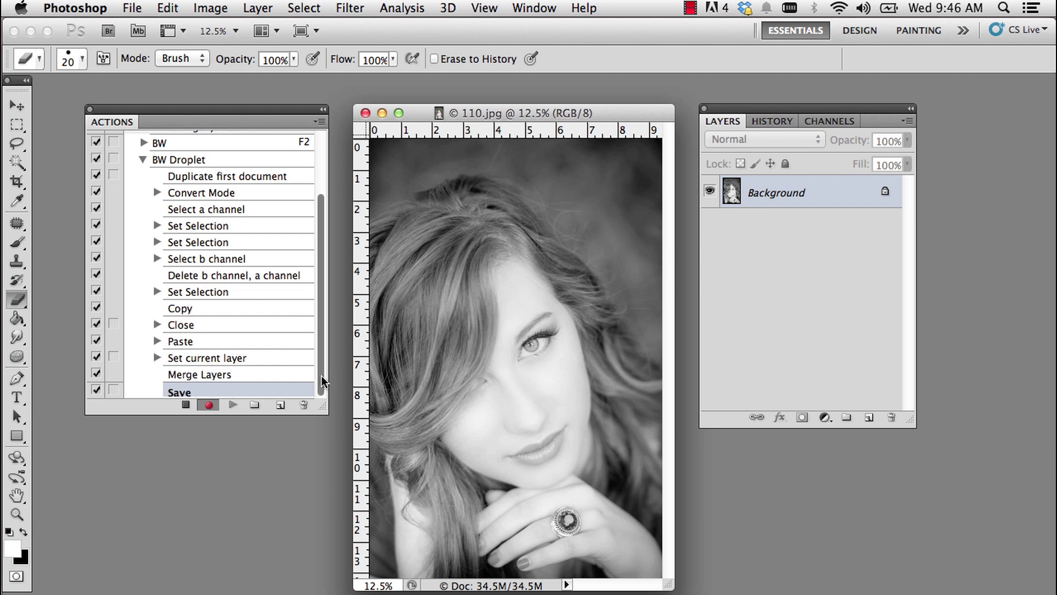
{"action": "key", "text": "super+w"}
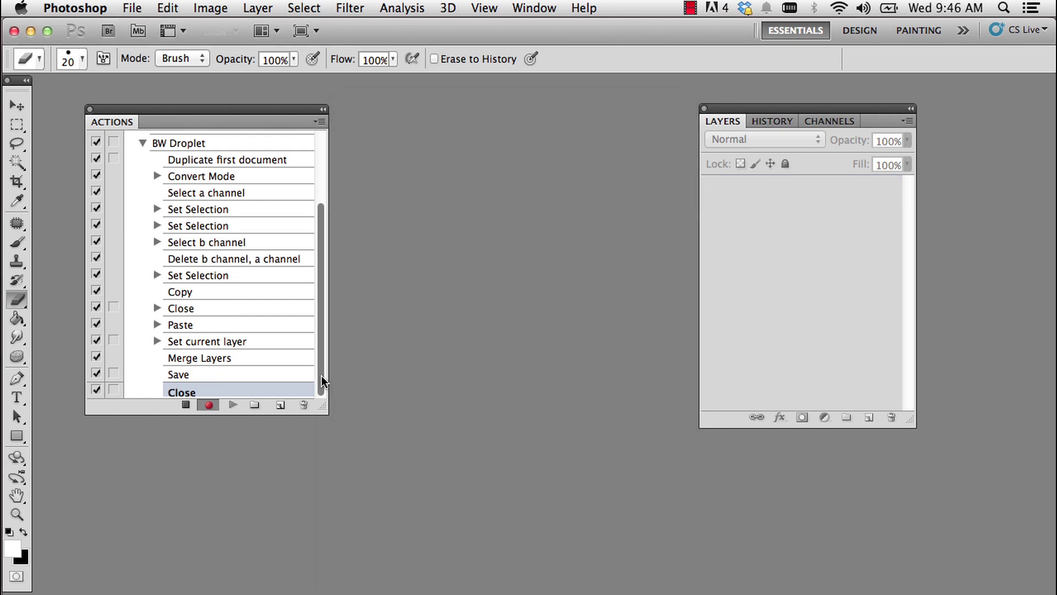
{"action": "left_click", "coordinate": [185, 404]}
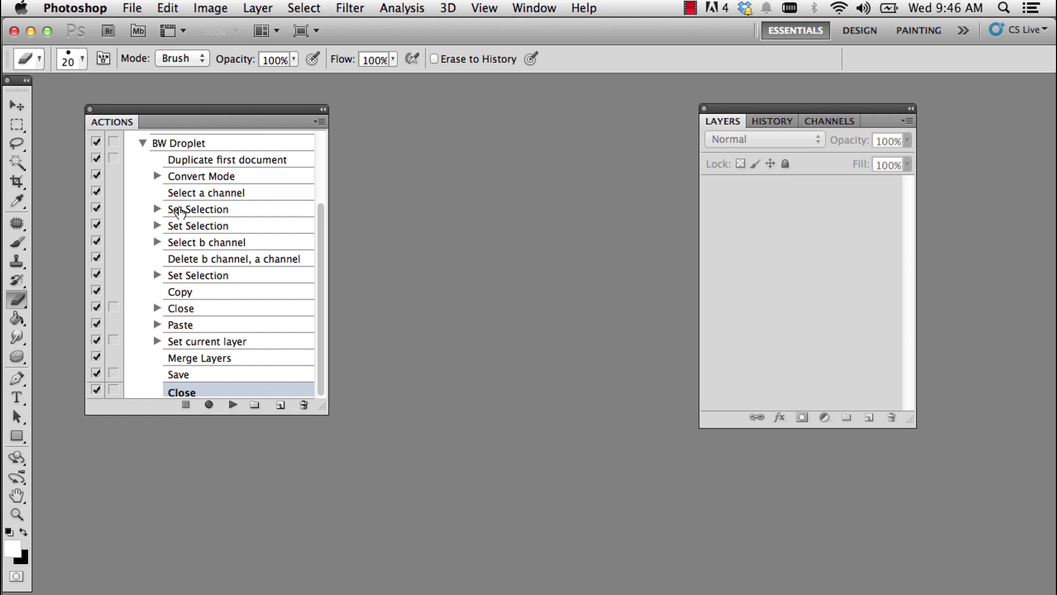
Step: Start a new droplet from File > Automate and save it as 'Simple BW', replacing the existing one
{"action": "left_click", "coordinate": [142, 143]}
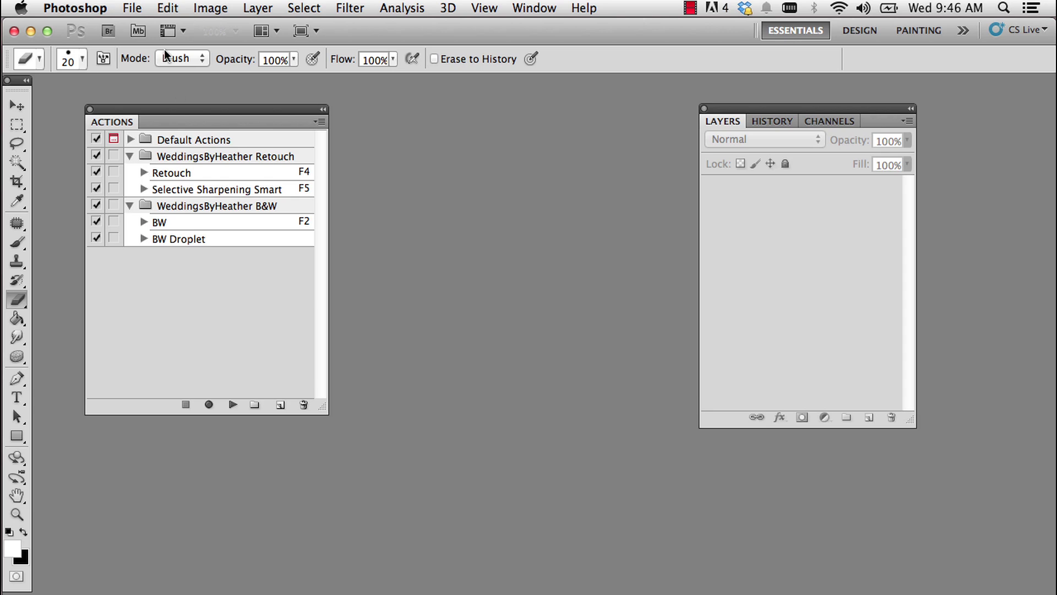
{"action": "left_click", "coordinate": [137, 8]}
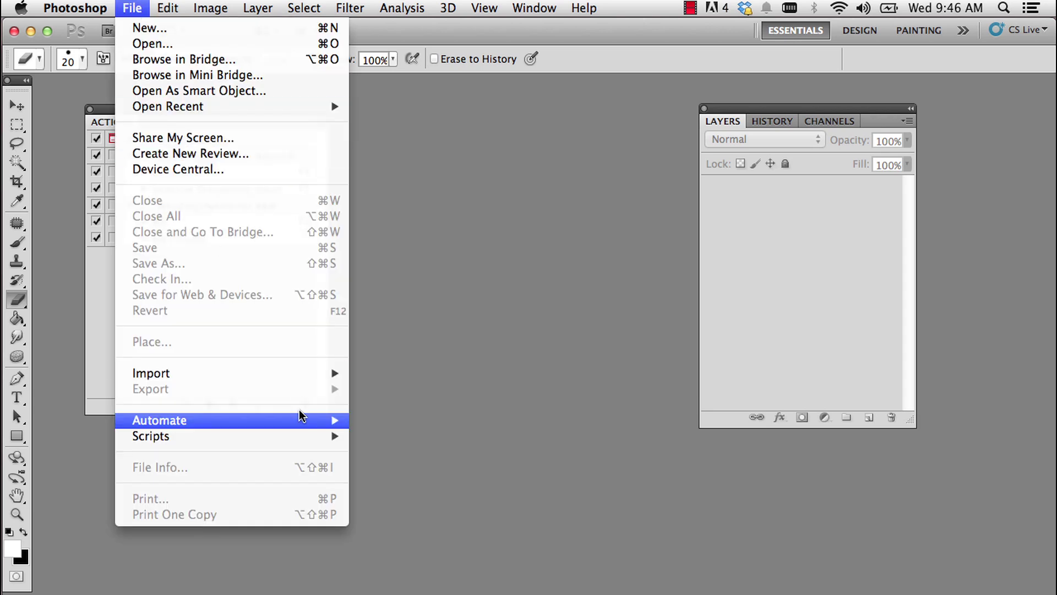
{"action": "mouse_move", "coordinate": [299, 421]}
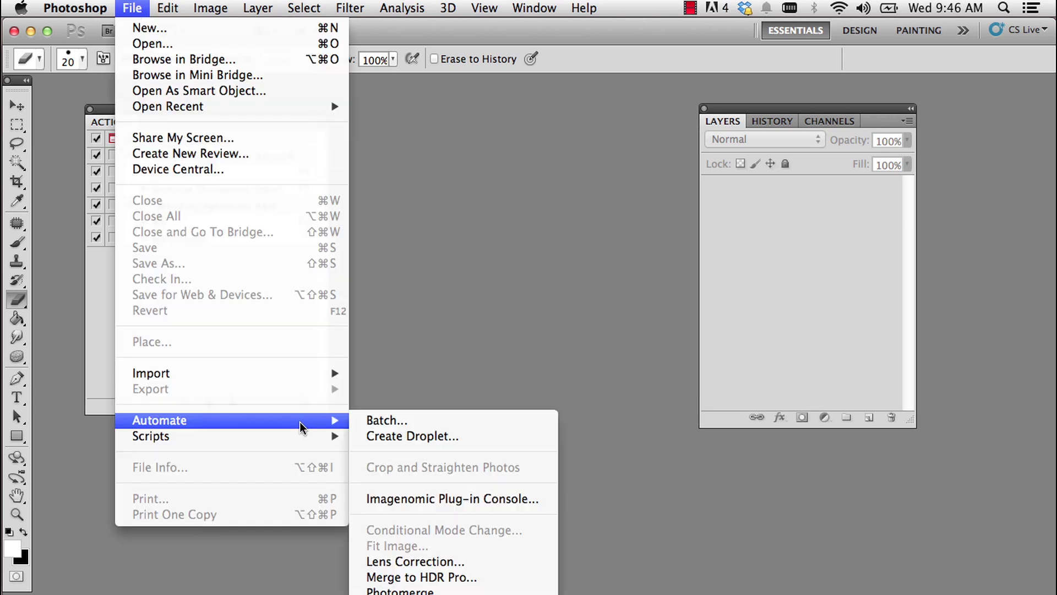
{"action": "left_click", "coordinate": [495, 439]}
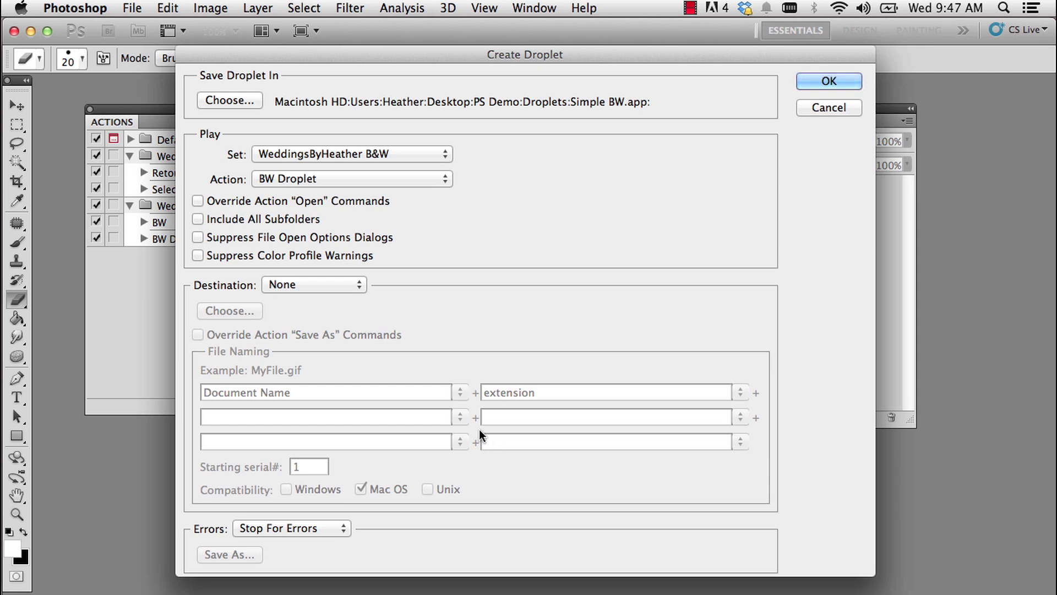
{"action": "left_click", "coordinate": [216, 98]}
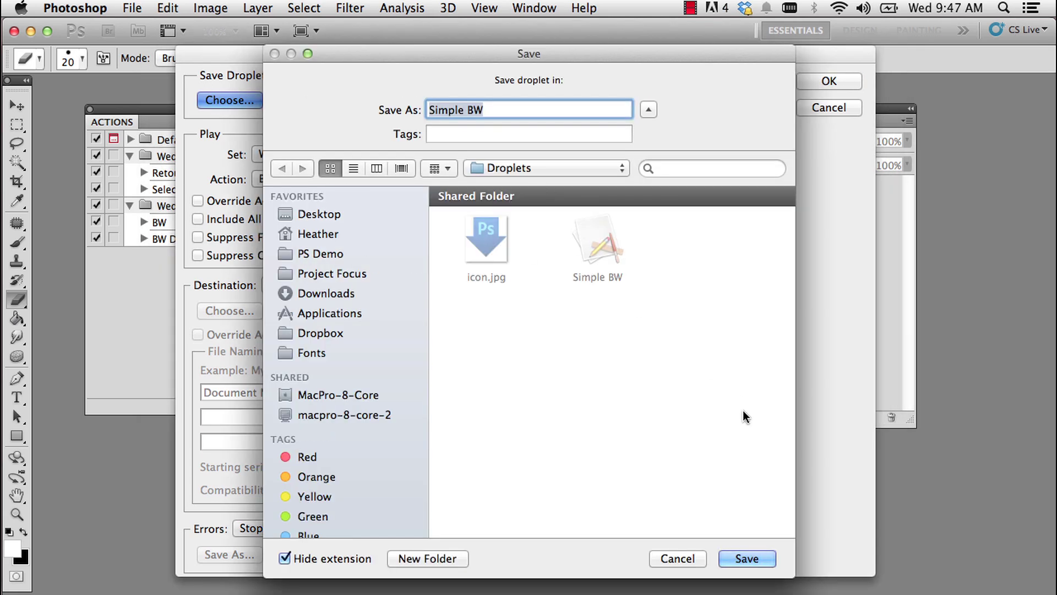
{"action": "left_click", "coordinate": [754, 558]}
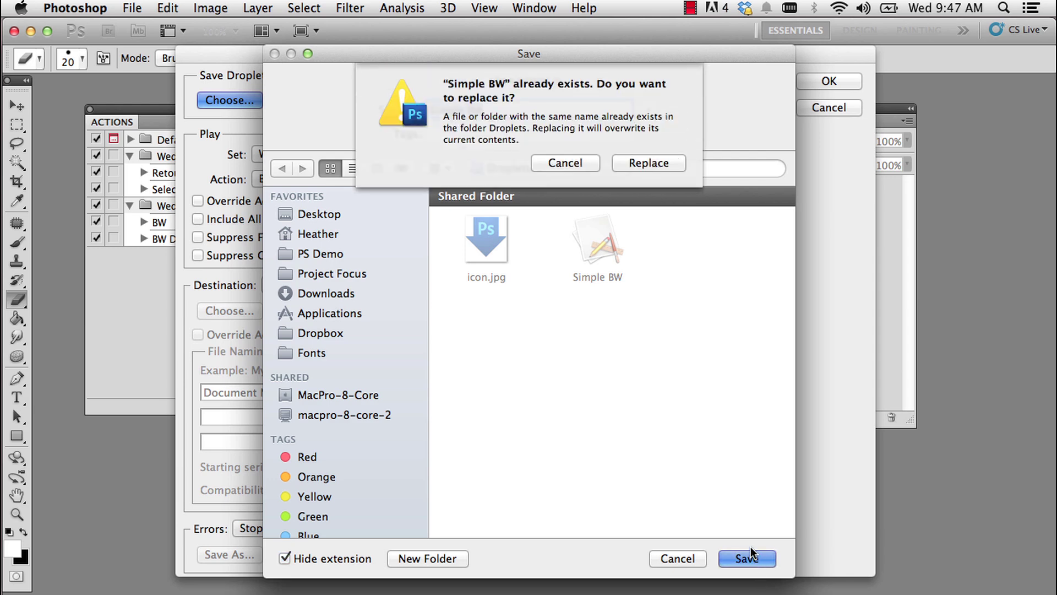
{"action": "left_click", "coordinate": [635, 163]}
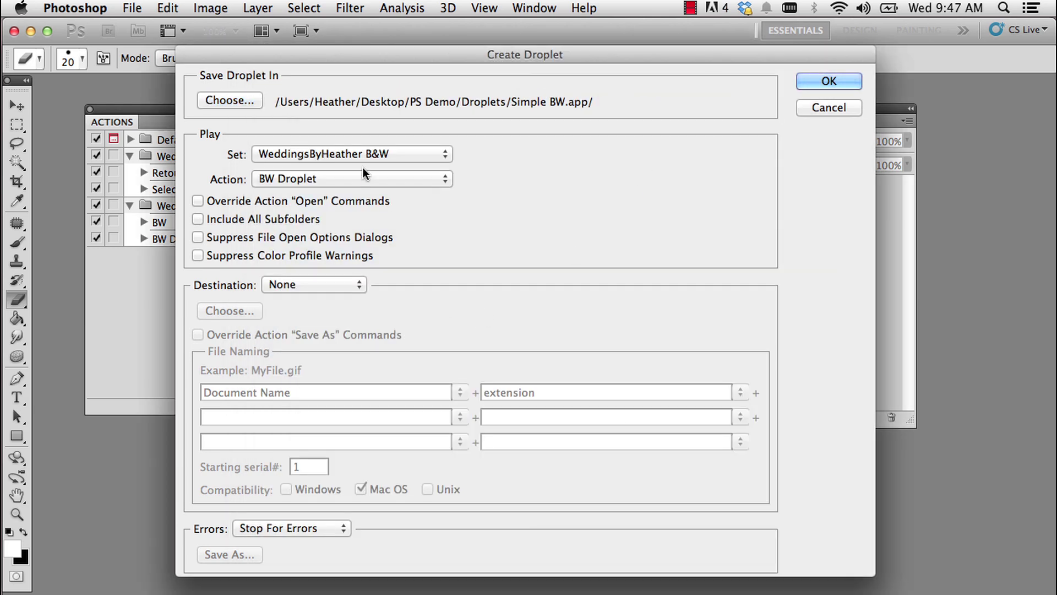
Step: Point the droplet at the BW Droplet action in the WeddingsByHeather B&W set and create it
{"action": "left_click", "coordinate": [360, 160]}
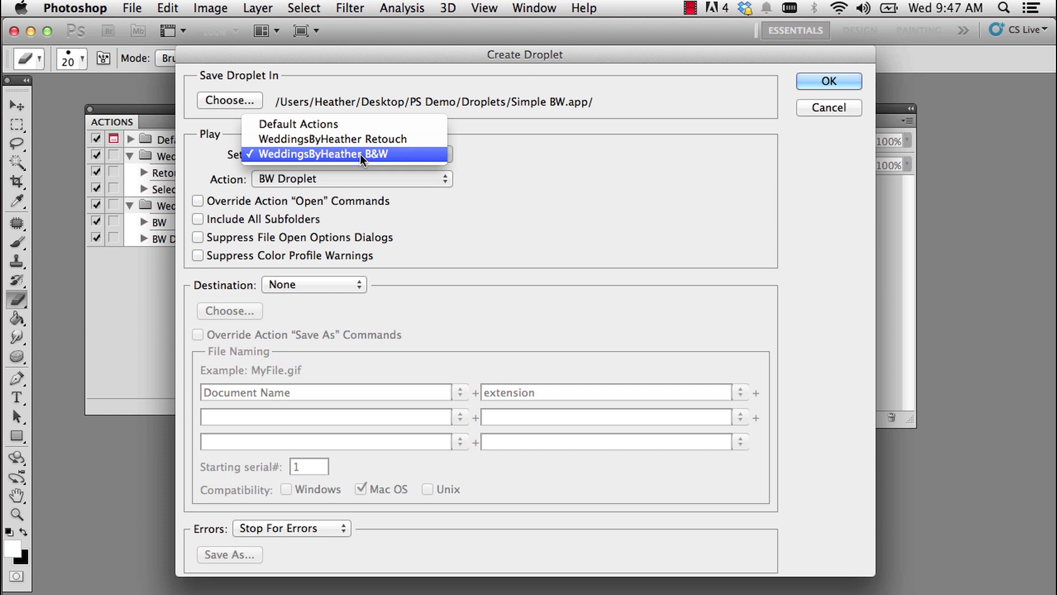
{"action": "left_click", "coordinate": [360, 154]}
{"action": "left_click", "coordinate": [362, 174]}
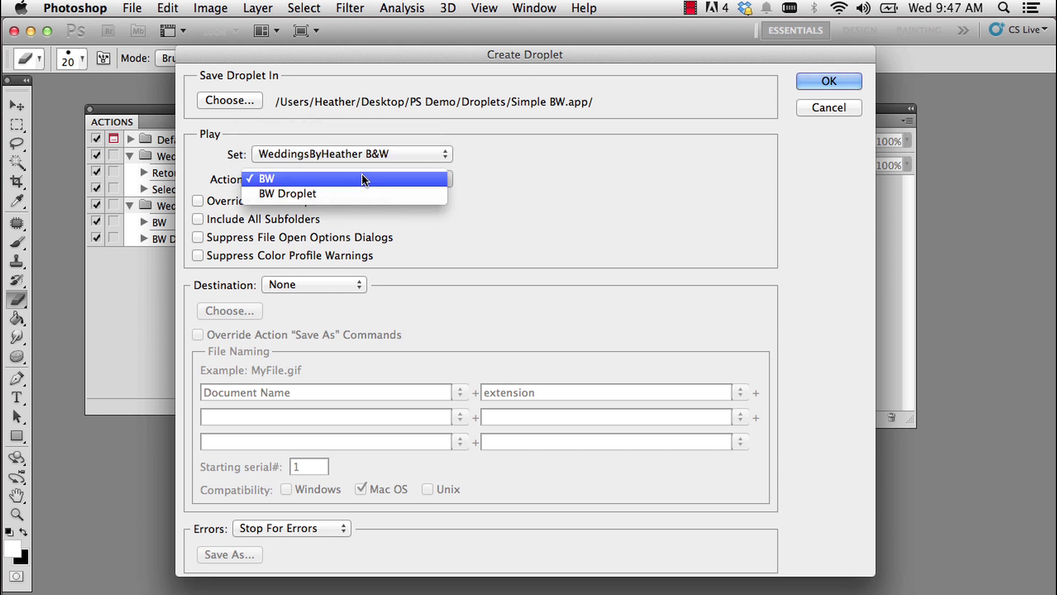
{"action": "left_click", "coordinate": [359, 188]}
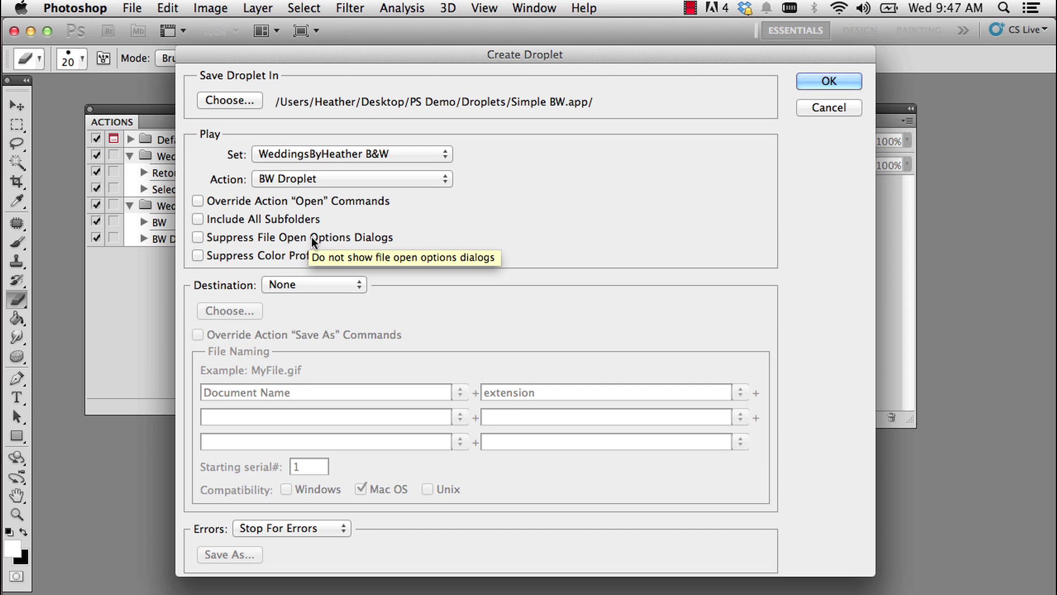
{"action": "left_click", "coordinate": [827, 82]}
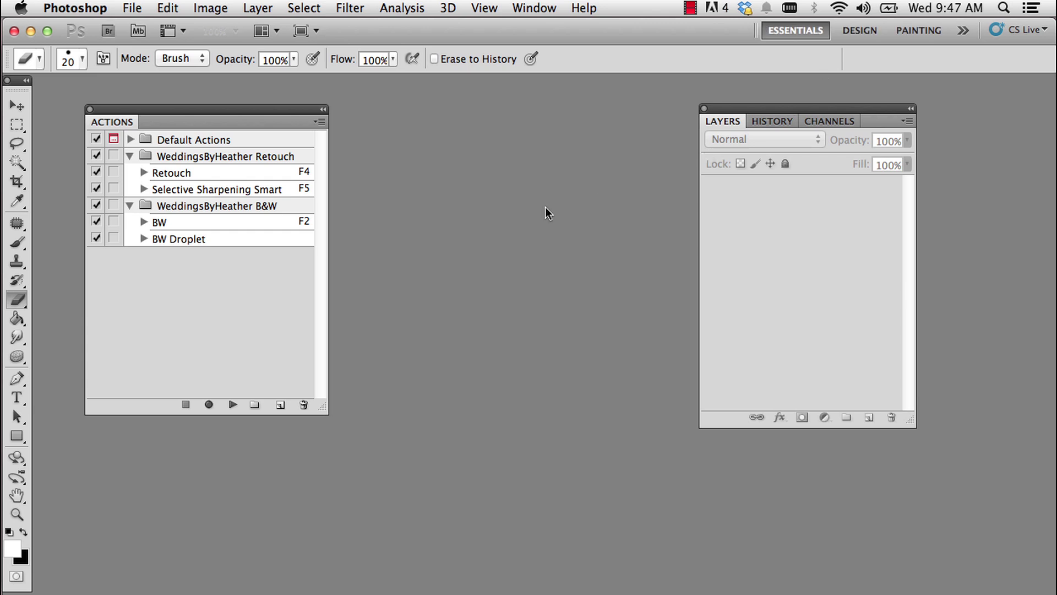
Step: In Finder, scroll through the Kennedy photos, then go back to PS Demo and select the Kennedy folder
{"action": "key", "text": "super+Tab"}
{"action": "key", "text": "super+Tab"}
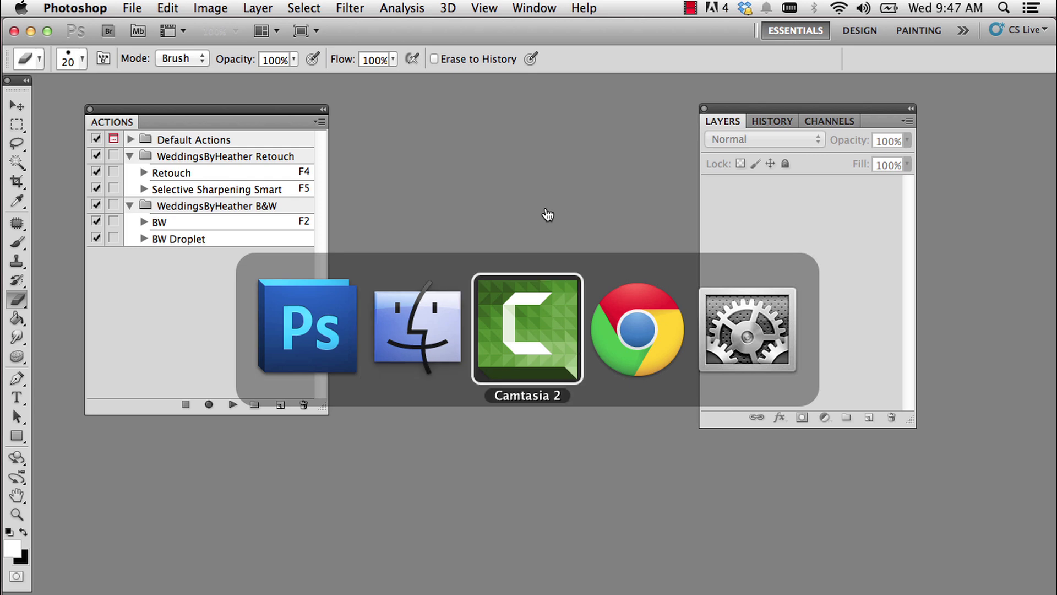
{"action": "left_click", "coordinate": [451, 340]}
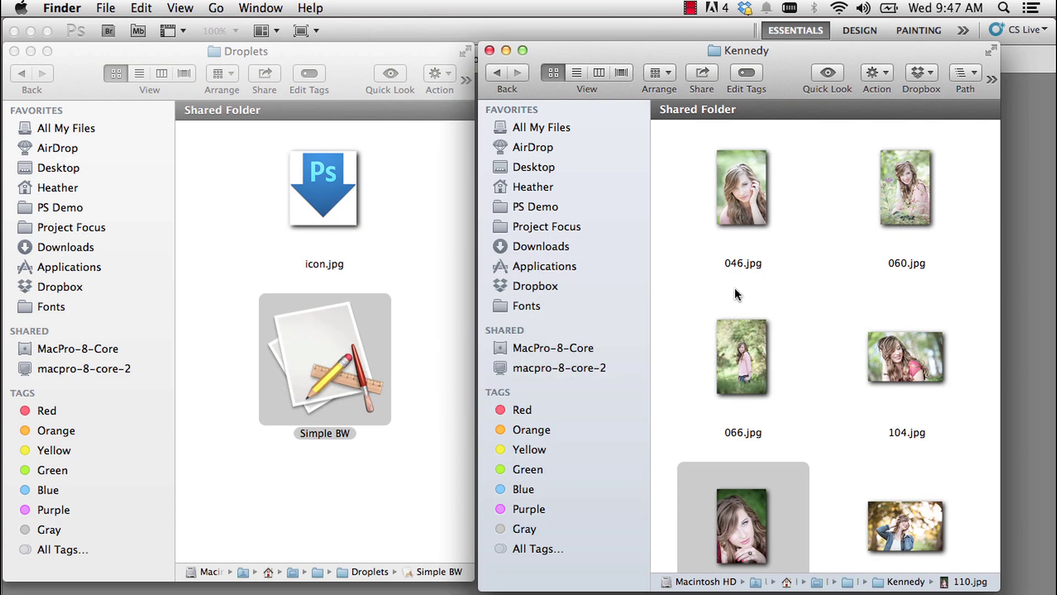
{"action": "left_click", "coordinate": [735, 288]}
{"action": "scroll", "coordinate": [904, 333], "scroll_direction": "down", "scroll_amount": 3}
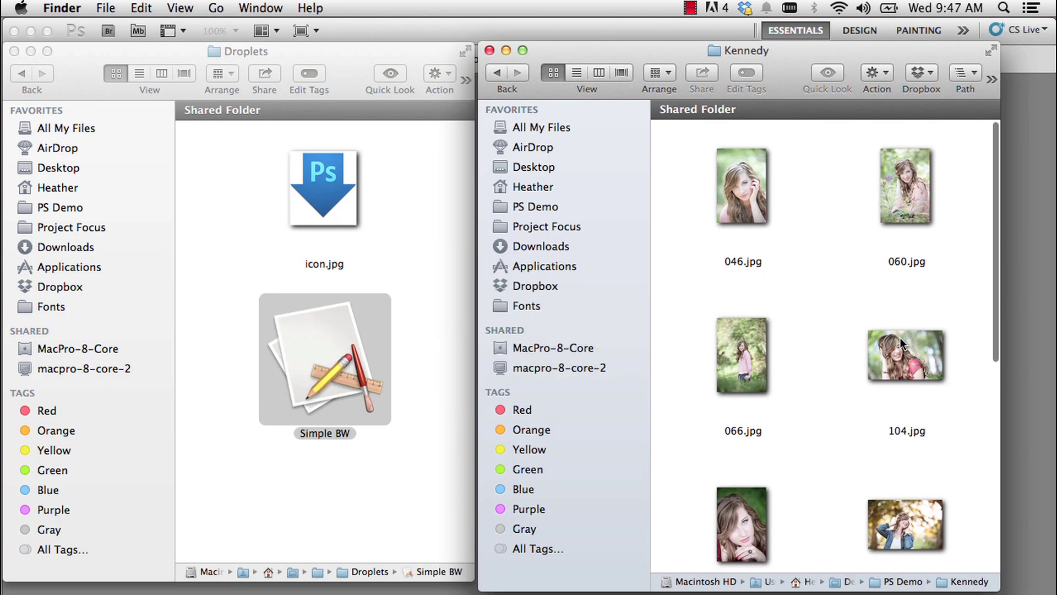
{"action": "scroll", "coordinate": [901, 338], "scroll_direction": "down", "scroll_amount": 5}
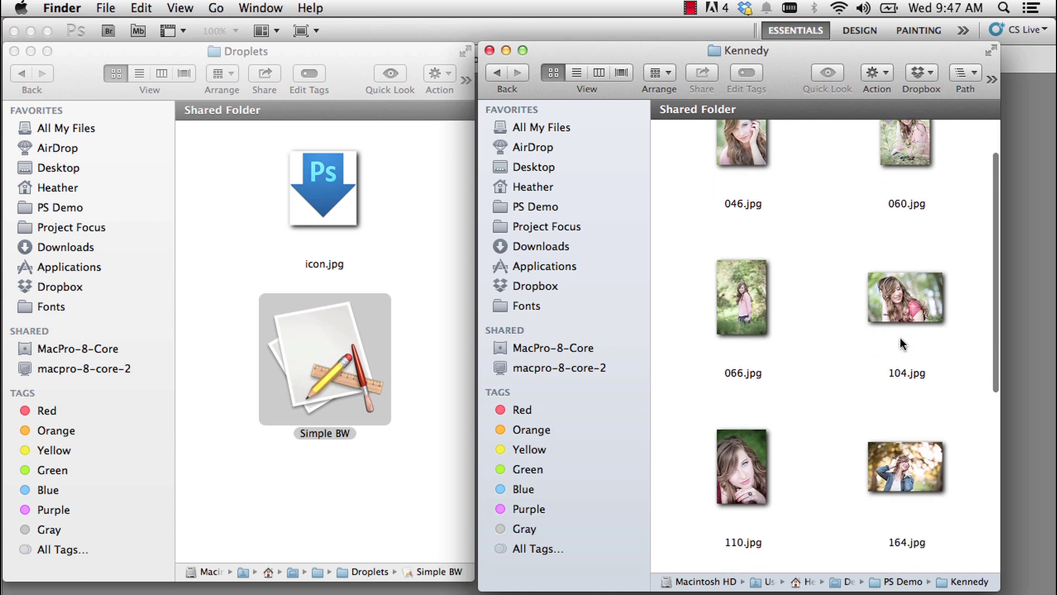
{"action": "scroll", "coordinate": [900, 339], "scroll_direction": "up", "scroll_amount": 5}
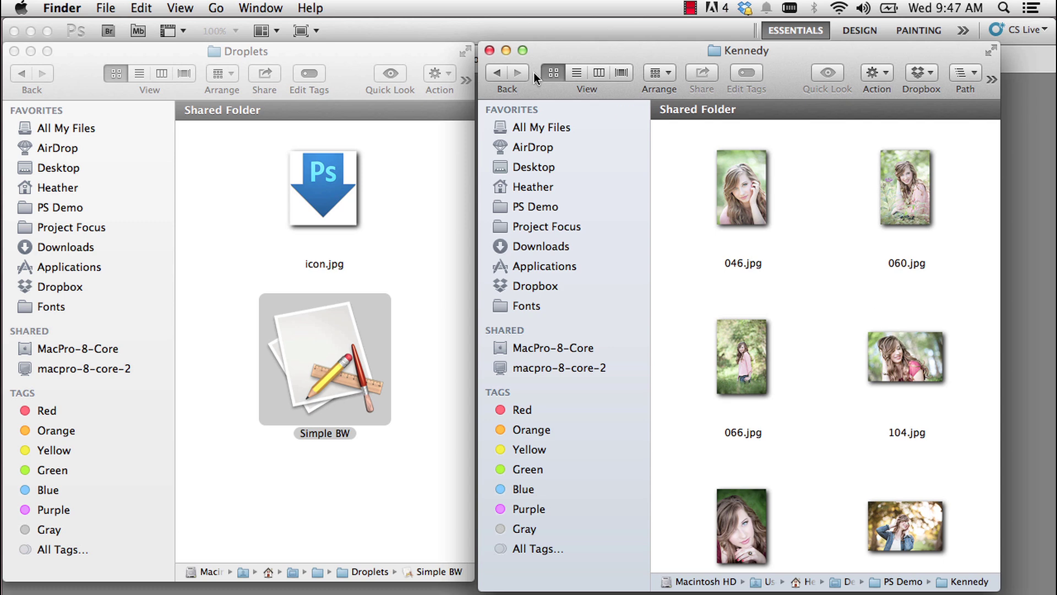
{"action": "left_click", "coordinate": [490, 70]}
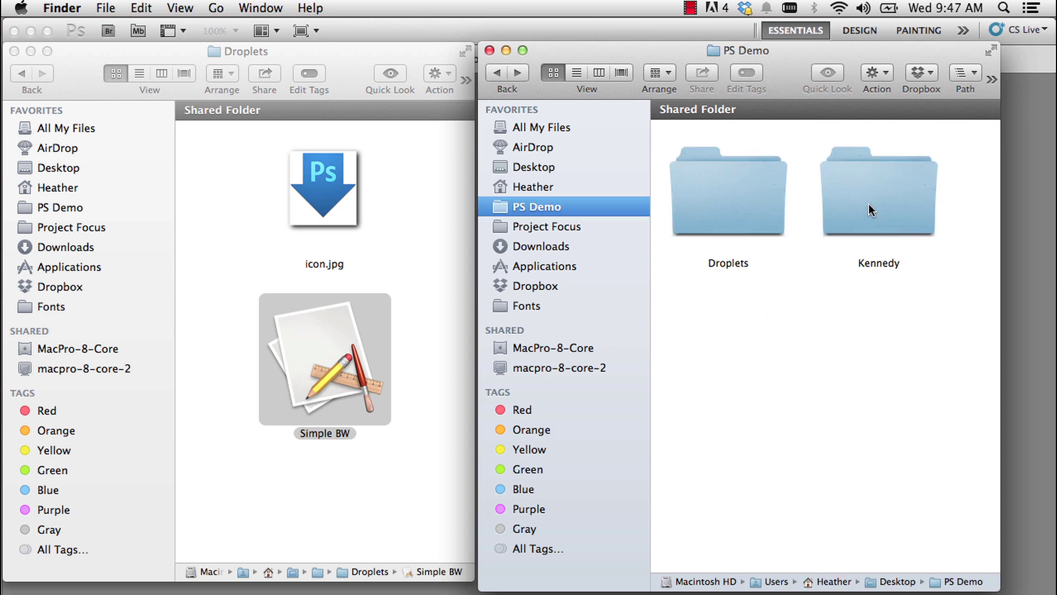
{"action": "left_click", "coordinate": [875, 209]}
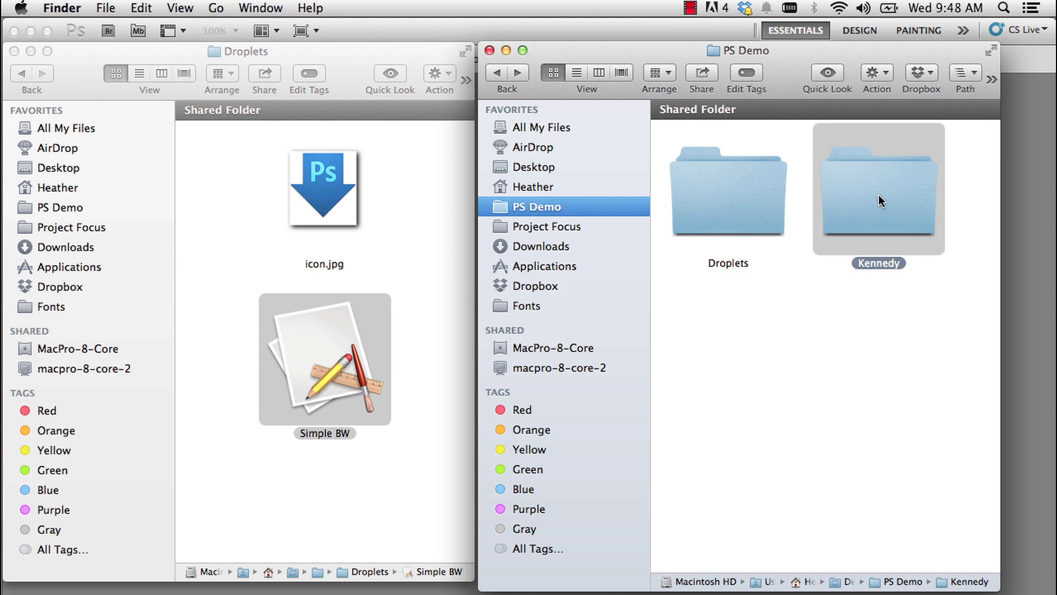
Step: Drop the Kennedy folder onto the Simple BW droplet and watch Photoshop process the photos
{"action": "left_click_drag", "start_coordinate": [879, 201], "coordinate": [328, 365]}
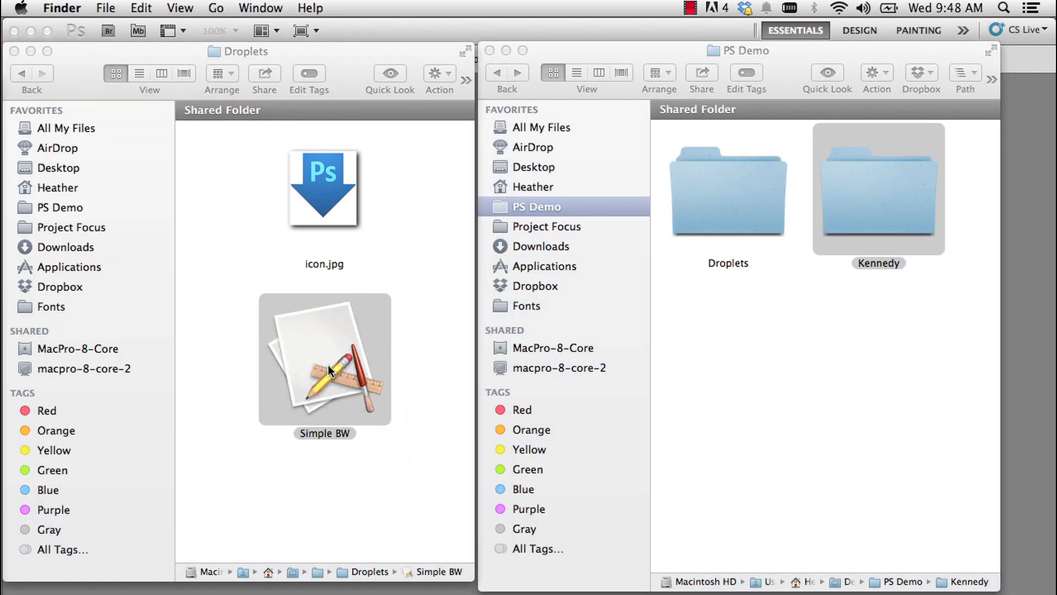
{"action": "key", "text": "super+Tab"}
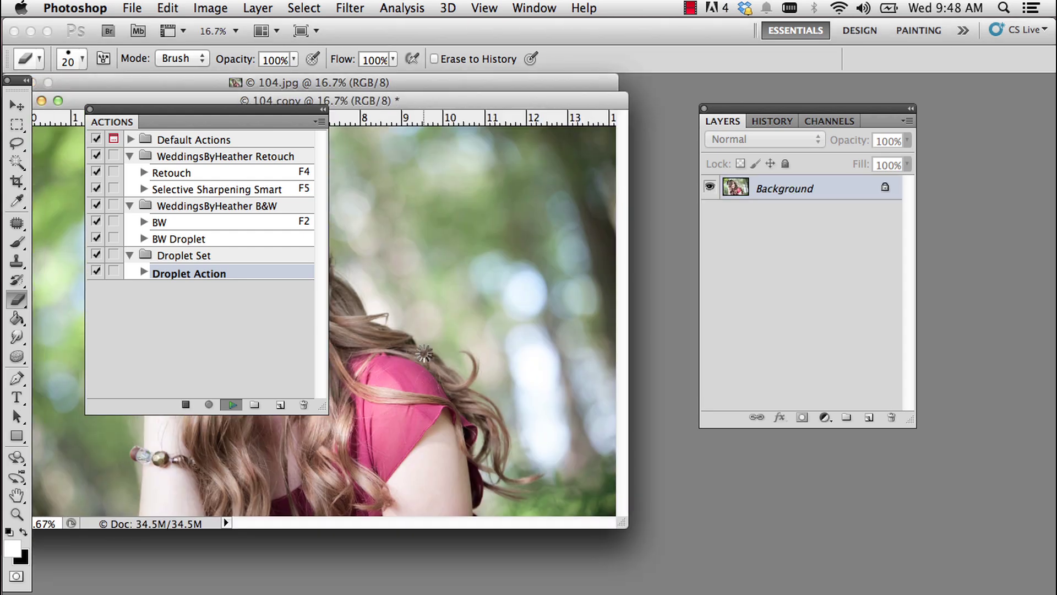
Step: Bring Finder back to the front with Cmd+Tab while the droplet keeps processing
{"action": "key", "text": "super+Tab"}
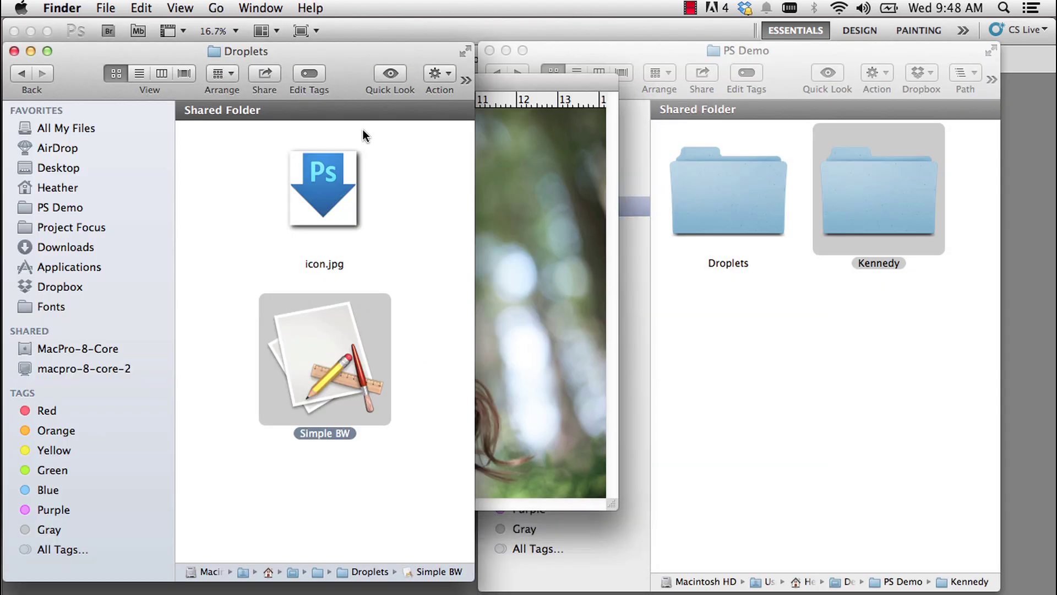